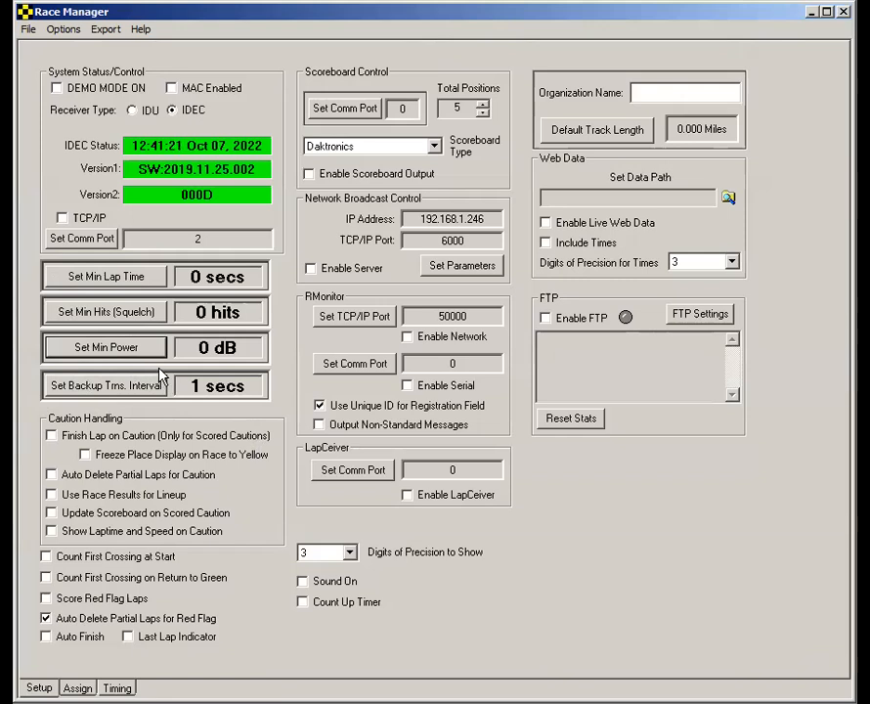
# Set the minimum lap time to 10 seconds and start timing the Late Models session.
pyautogui.click(136, 283)
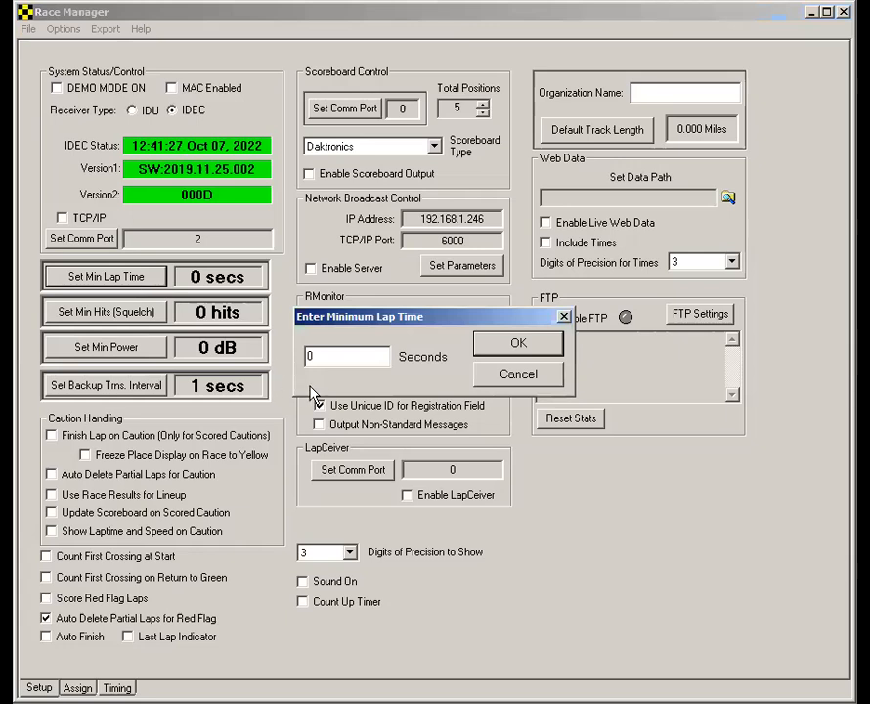
pyautogui.doubleClick(350, 355)
pyautogui.write('10')
pyautogui.press('Return')
pyautogui.click(116, 687)
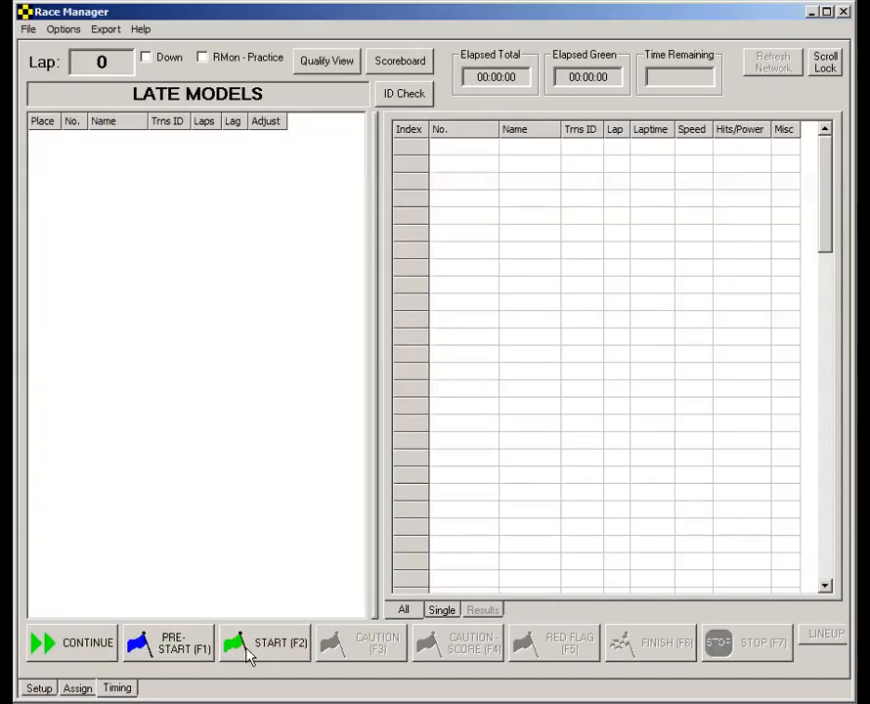
pyautogui.click(277, 645)
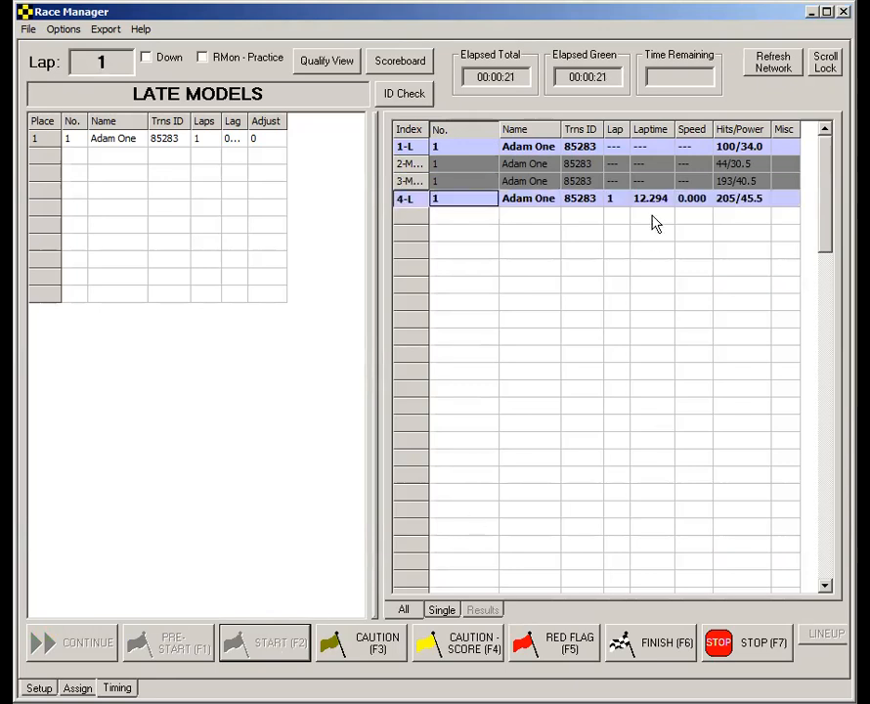
# Compare the lap times of the counted crossings with the grayed-out crossings below the minimum lap time.
pyautogui.click(655, 200)
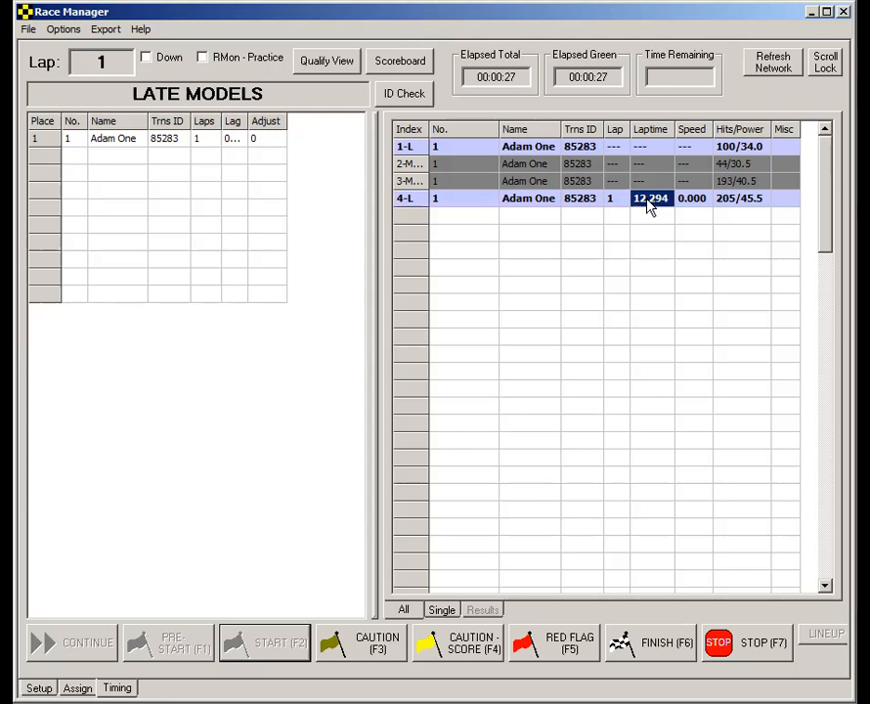
pyautogui.click(656, 147)
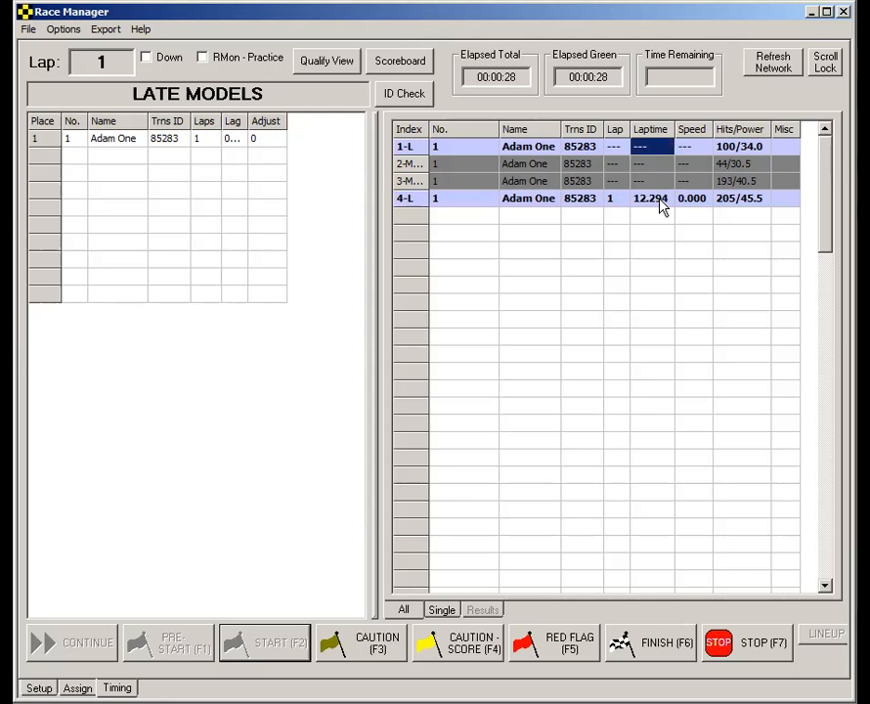
pyautogui.click(661, 204)
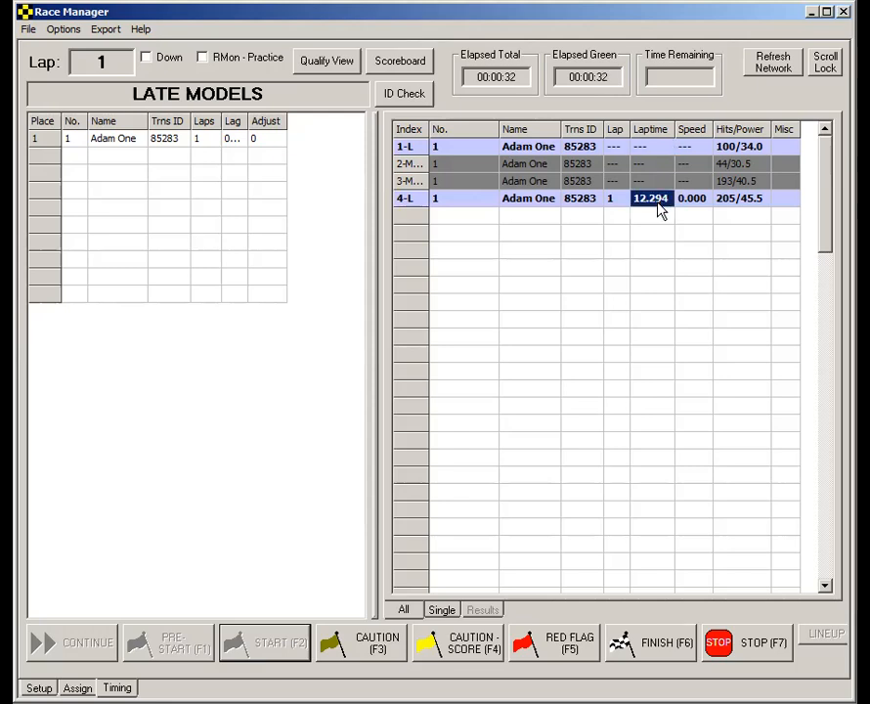
pyautogui.click(655, 165)
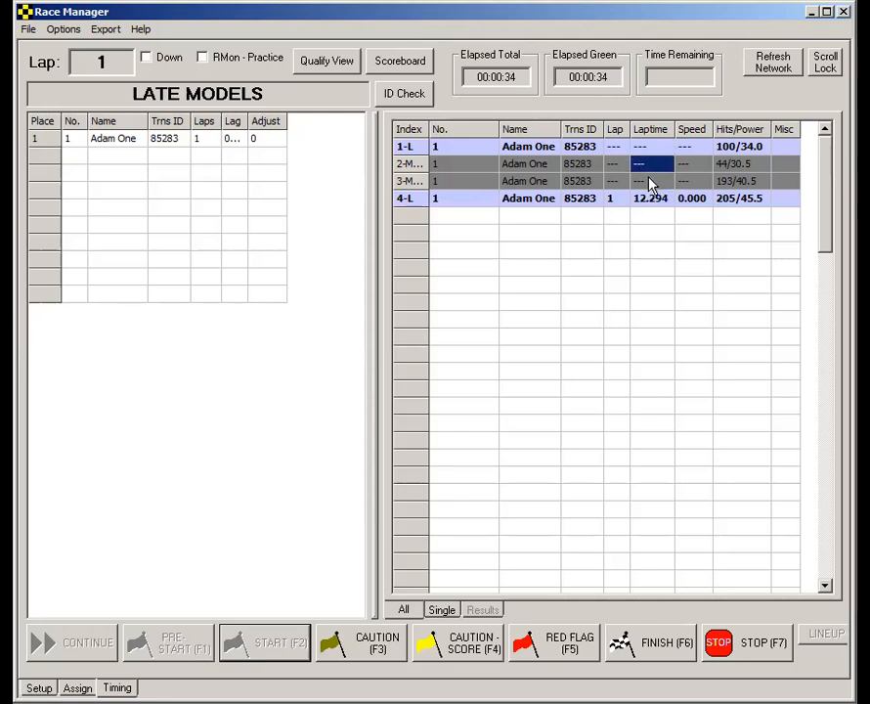
pyautogui.click(644, 201)
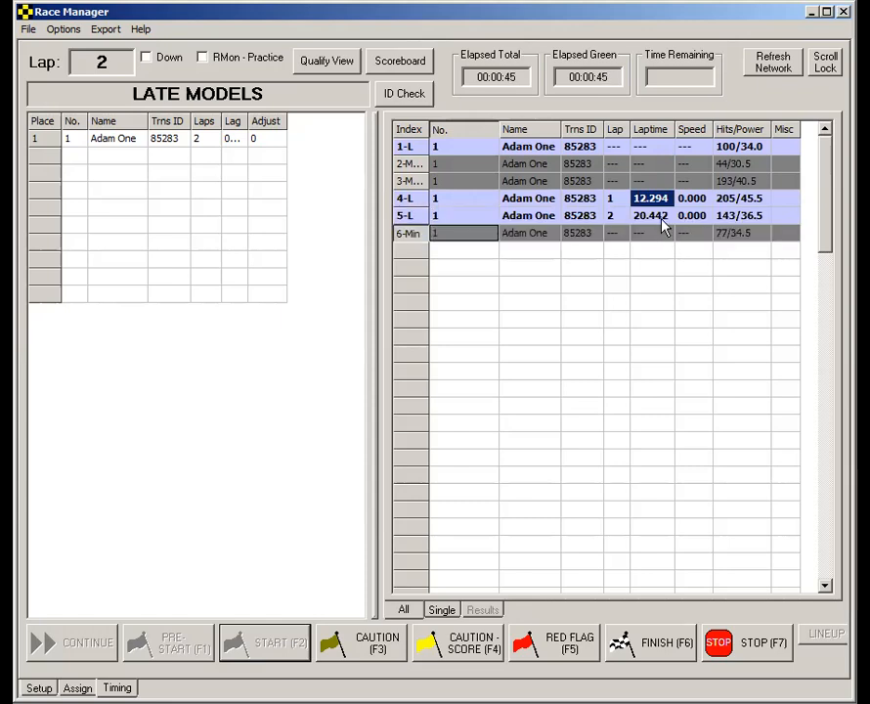
pyautogui.click(654, 217)
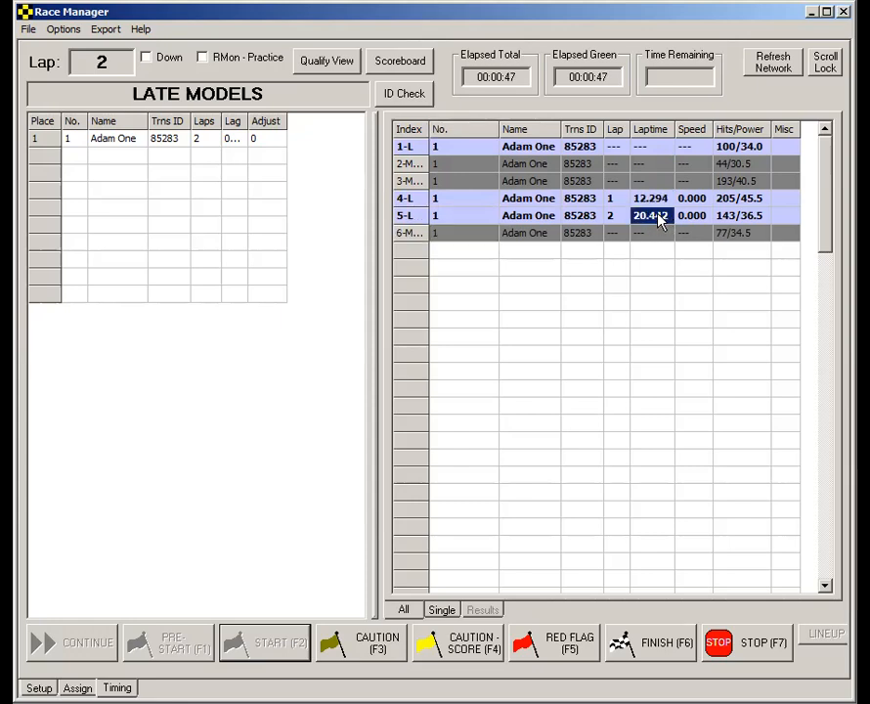
pyautogui.click(473, 223)
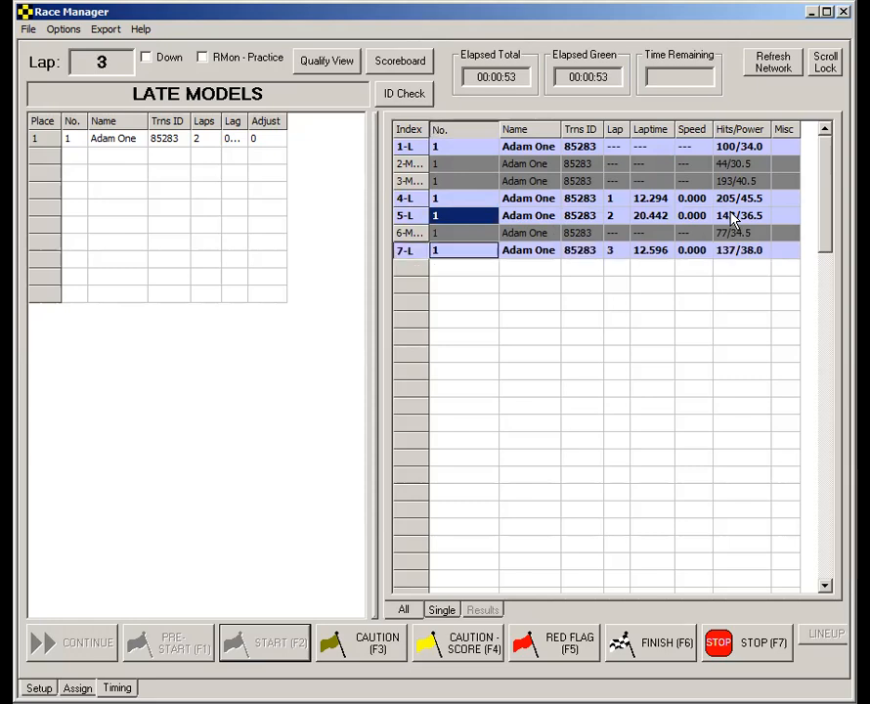
# Stop the running Late Models session and close its results.
pyautogui.click(743, 650)
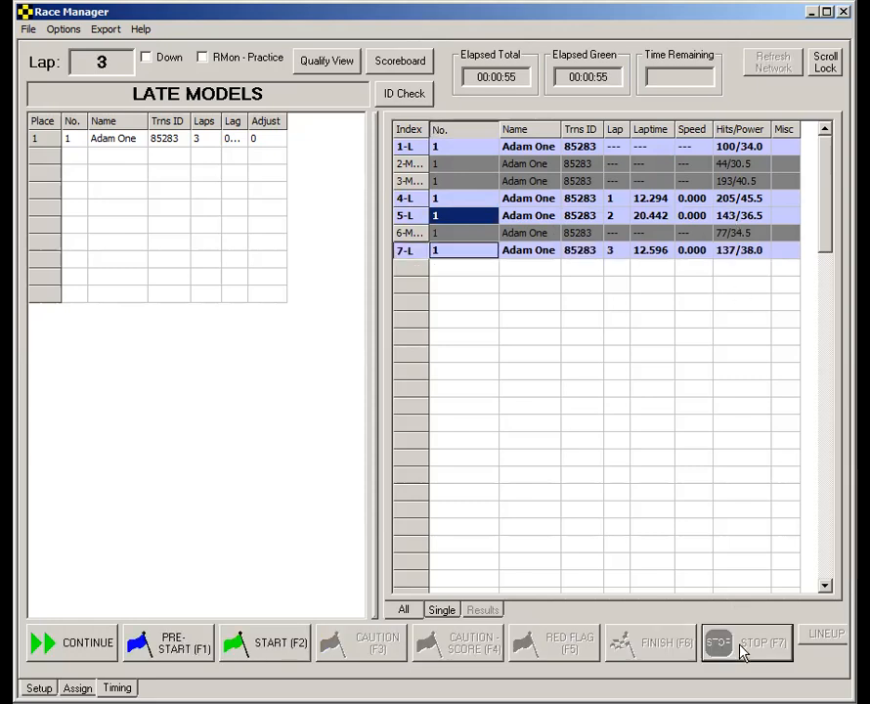
pyautogui.click(819, 624)
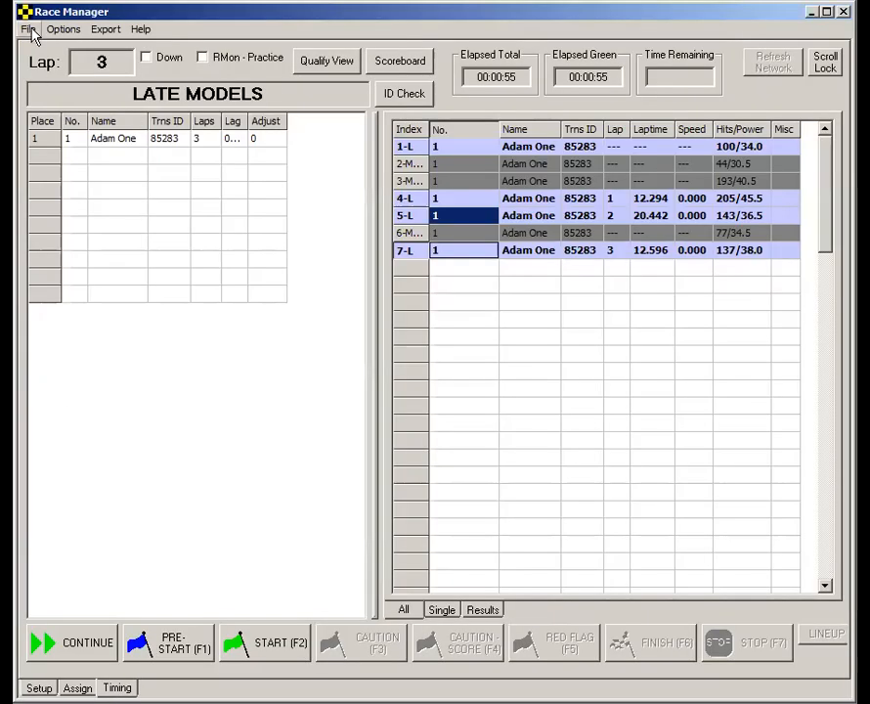
pyautogui.click(32, 34)
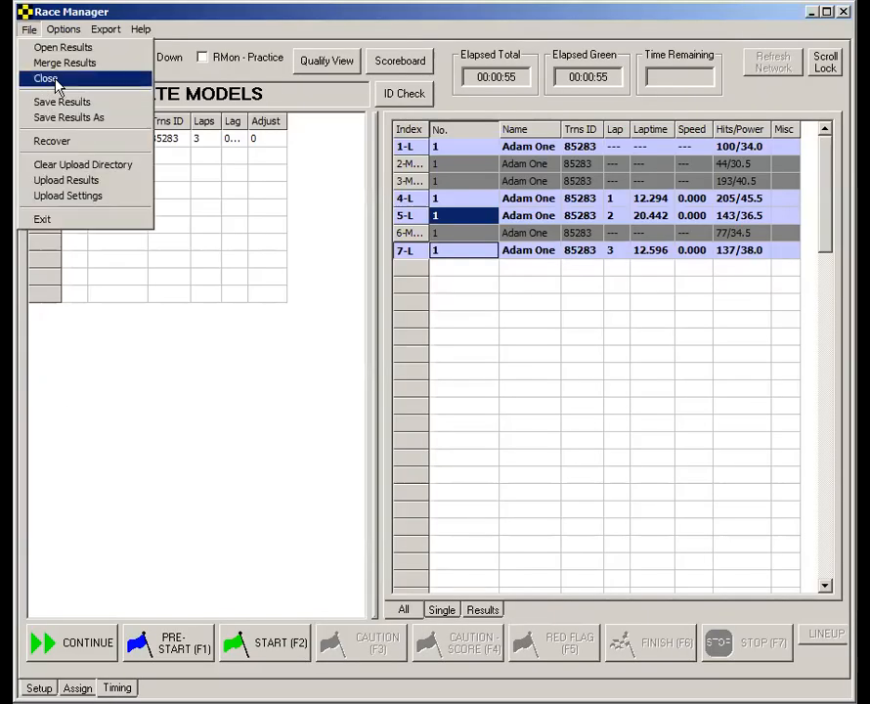
pyautogui.click(59, 78)
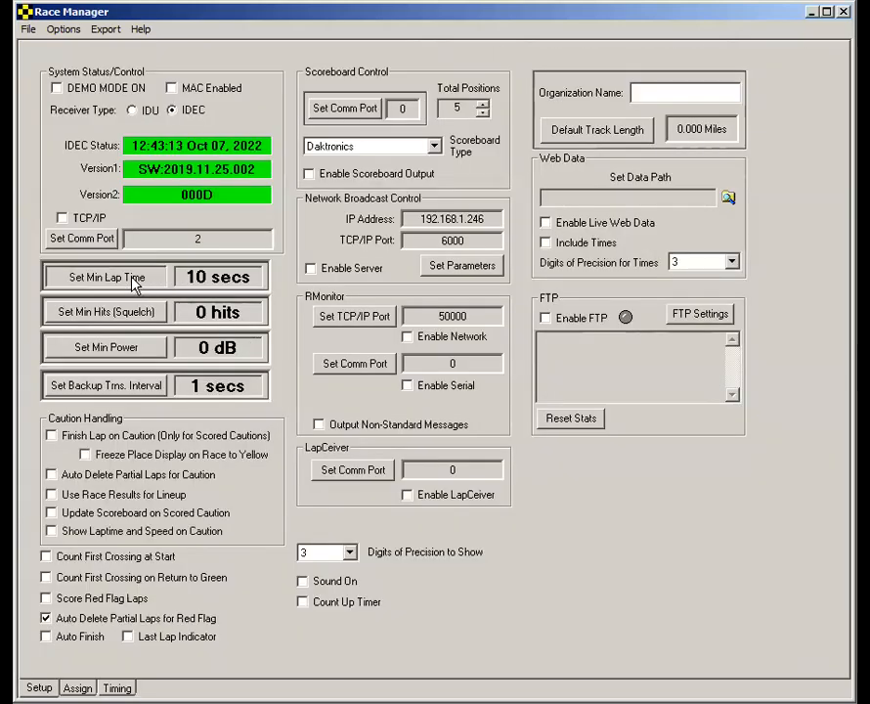
# Reset the minimum lap time to 0 seconds in the setup.
pyautogui.click(132, 277)
pyautogui.doubleClick(332, 358)
pyautogui.write('0')
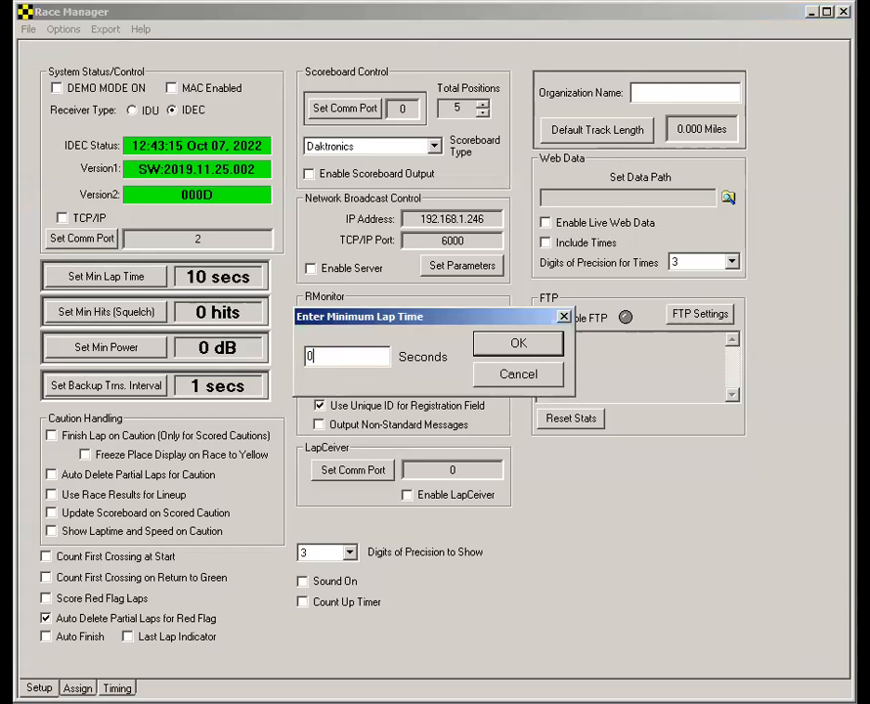
pyautogui.click(541, 346)
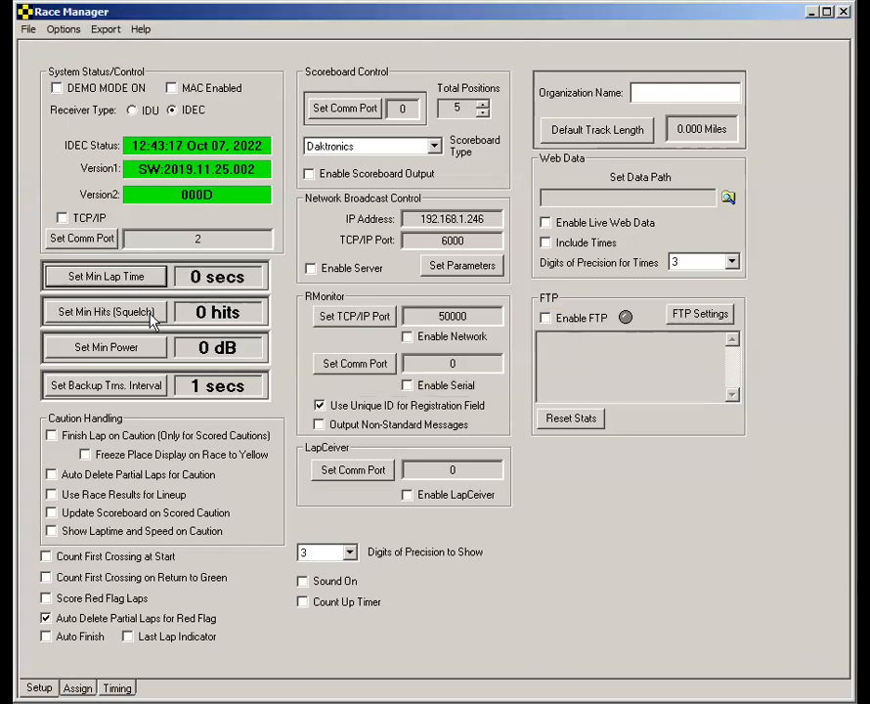
# Set the minimum hits (squelch) to 30 and start a new Late Models timing session.
pyautogui.click(105, 312)
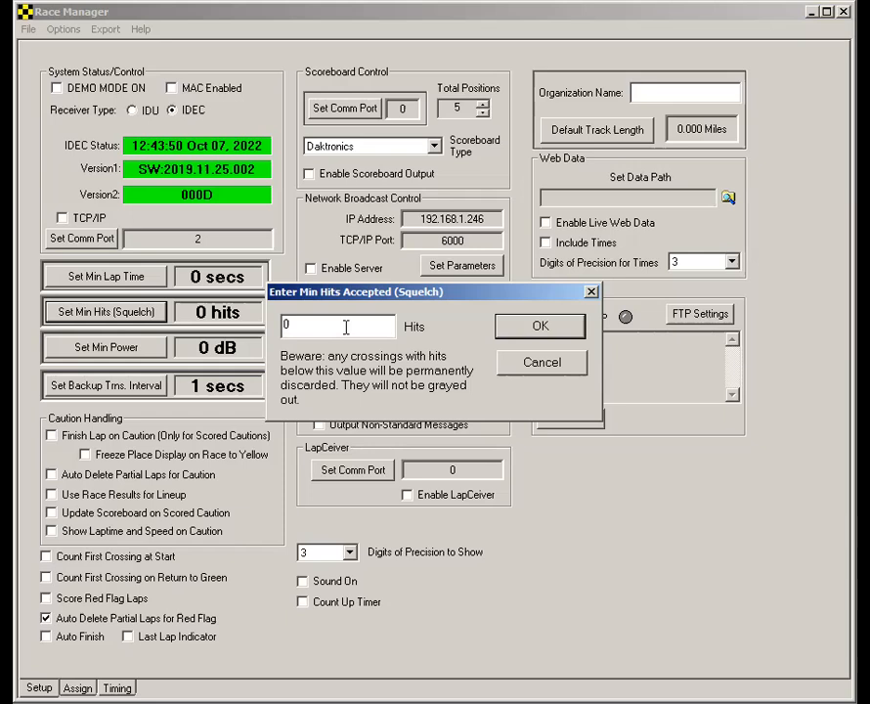
pyautogui.moveTo(346, 327); pyautogui.dragTo(237, 351)
pyautogui.write('30')
pyautogui.click(539, 330)
pyautogui.click(118, 687)
pyautogui.click(256, 645)
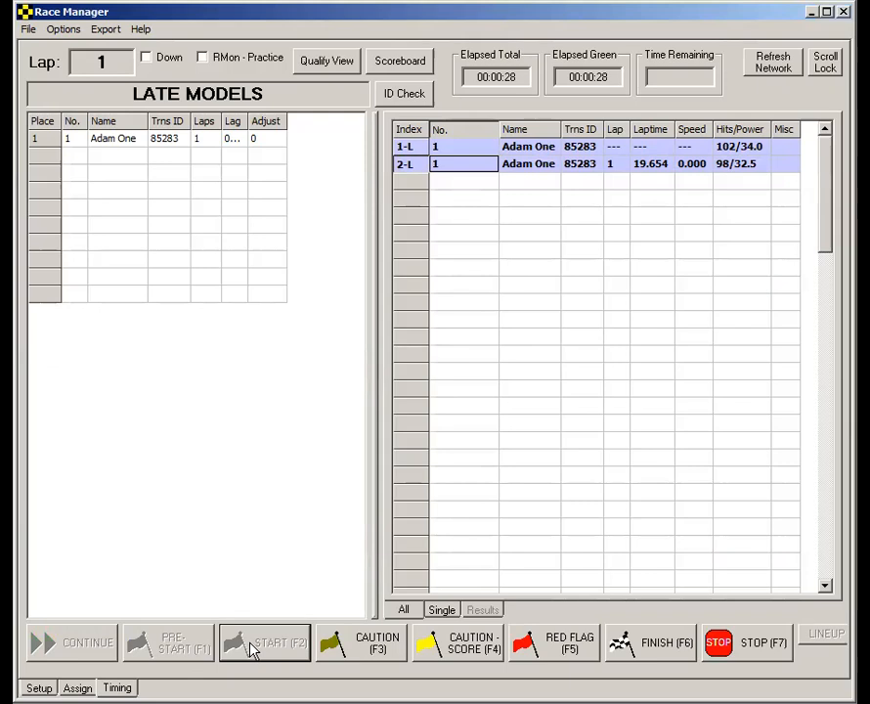
# Stop the session timed with the minimum hits filter and close its results.
pyautogui.click(728, 647)
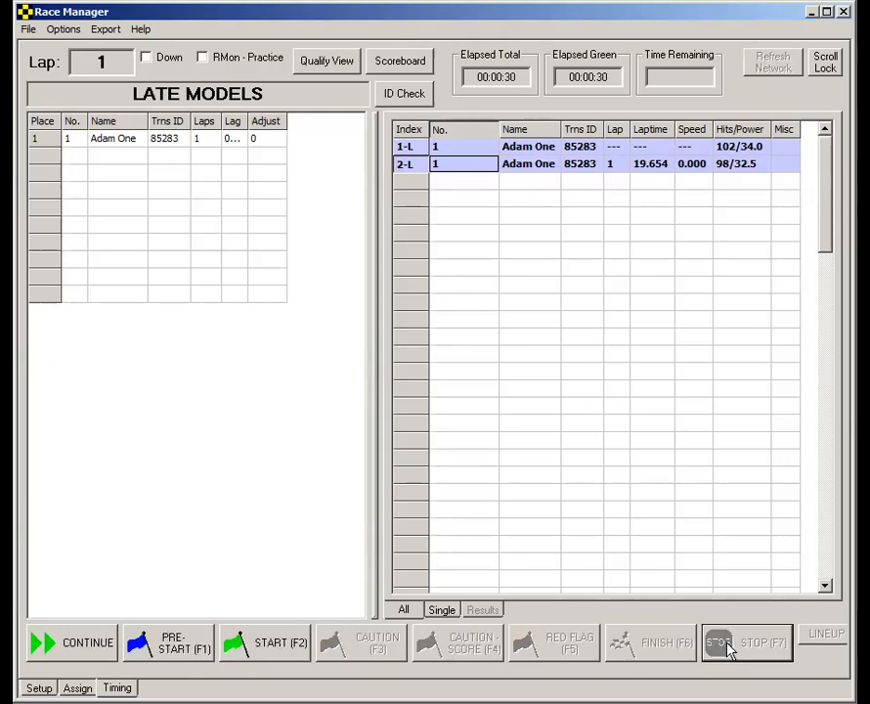
pyautogui.click(821, 620)
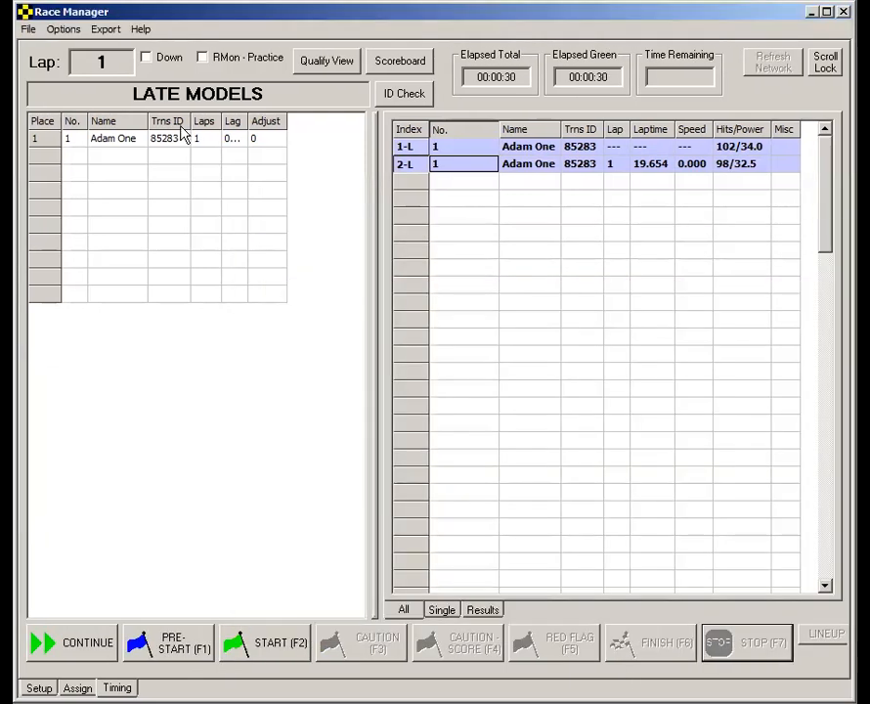
pyautogui.click(29, 30)
pyautogui.click(44, 79)
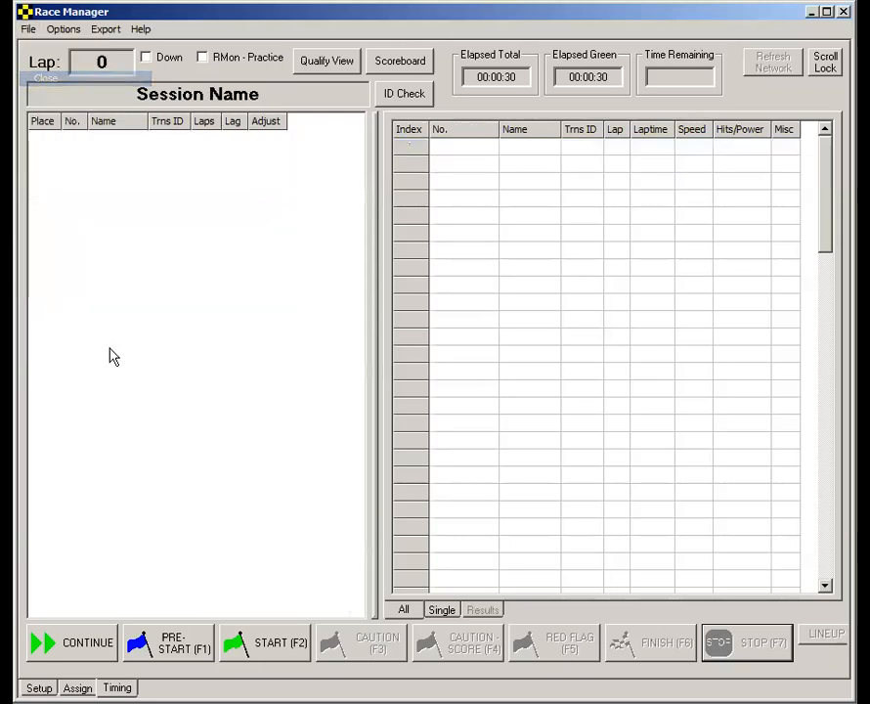
# Reset the minimum hits (squelch) to 0 in the setup.
pyautogui.click(39, 687)
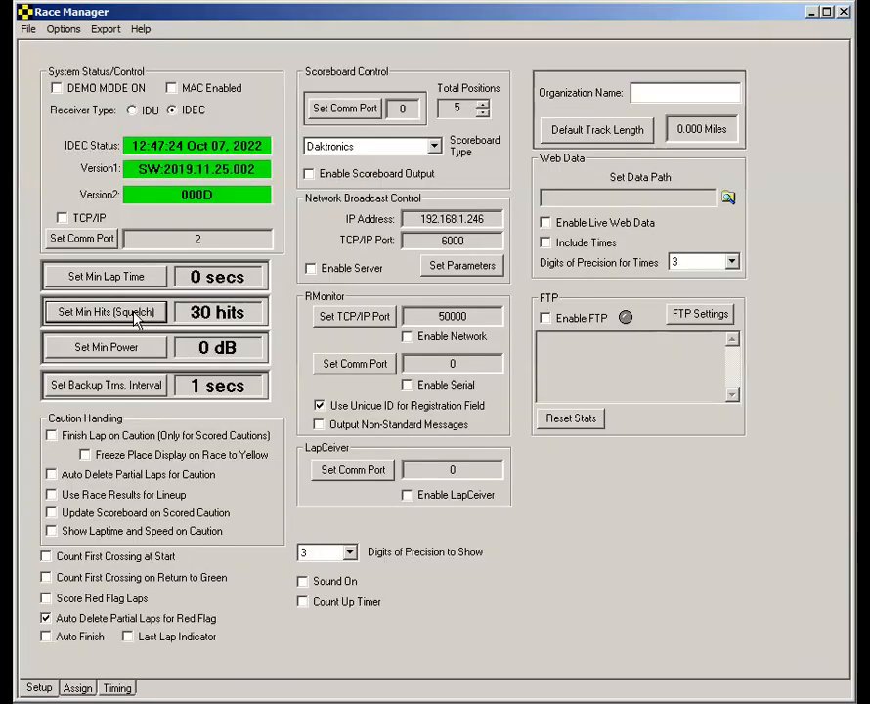
pyautogui.click(135, 313)
pyautogui.write('0')
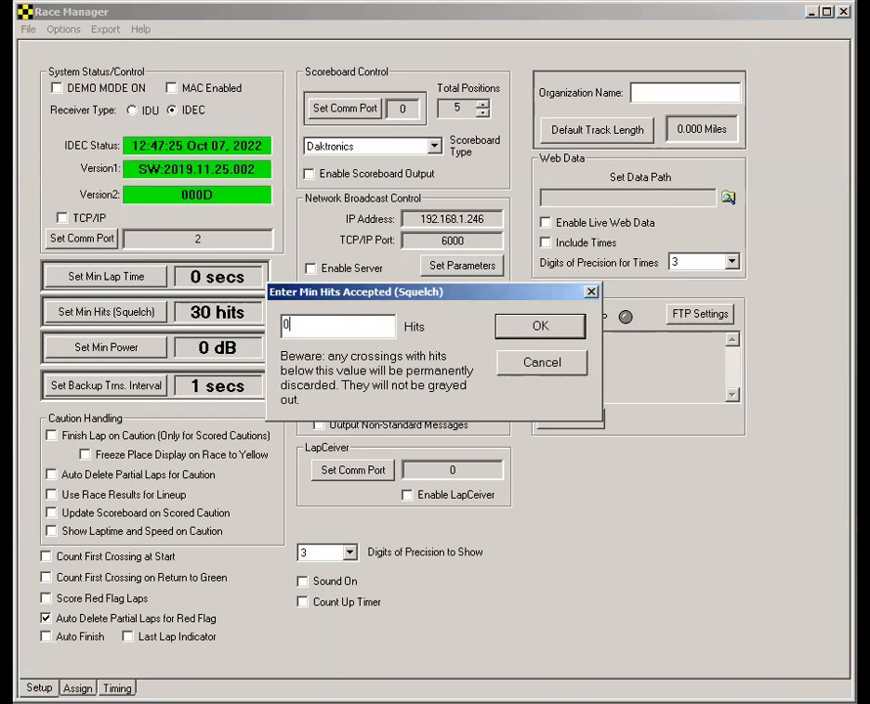
pyautogui.click(501, 326)
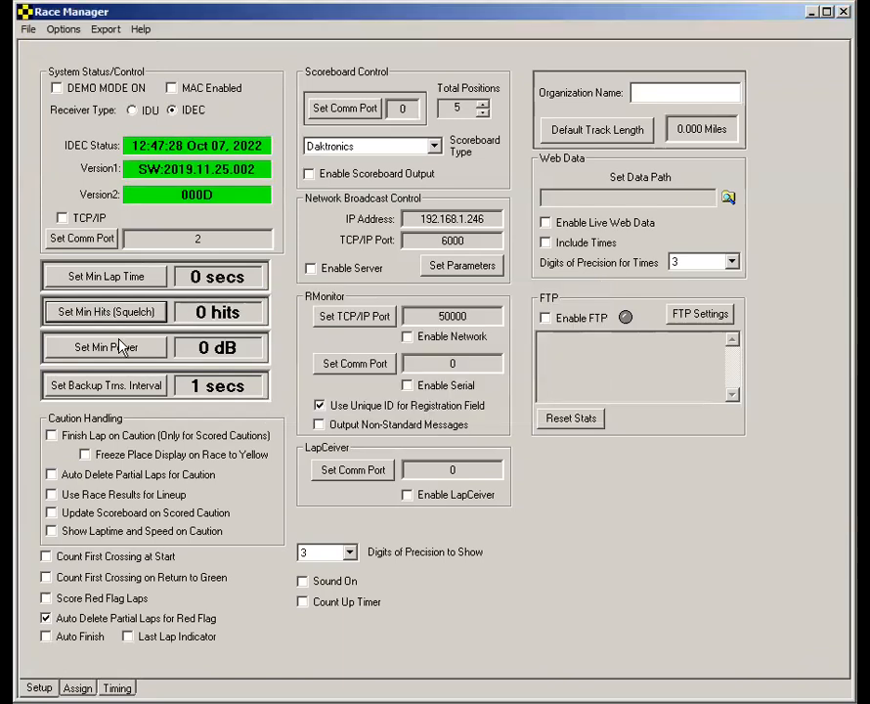
# Set the minimum power to 35 dB and start a new Late Models timing session.
pyautogui.click(120, 346)
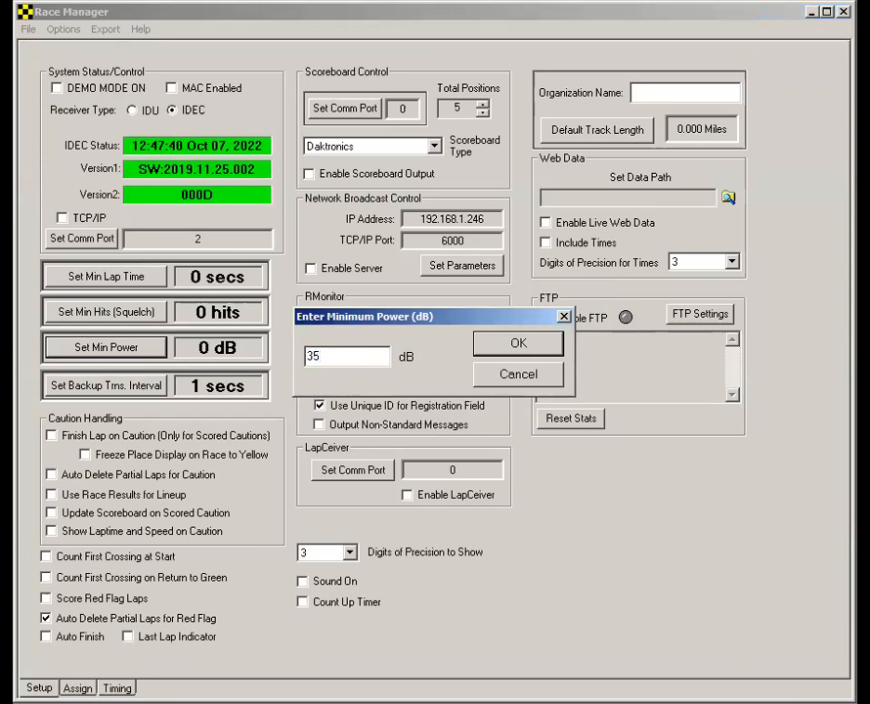
pyautogui.click(539, 344)
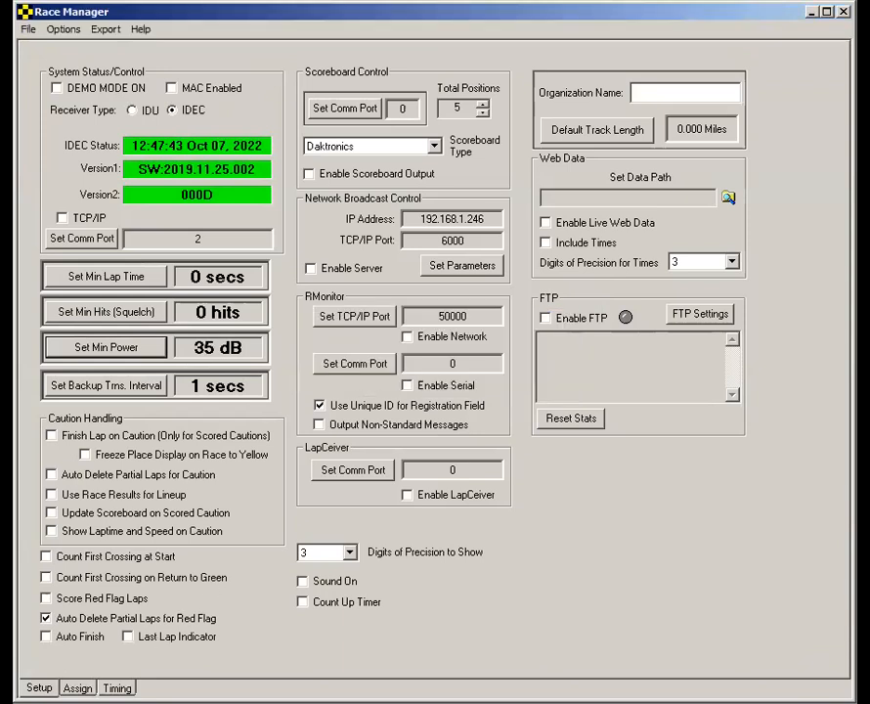
pyautogui.click(116, 687)
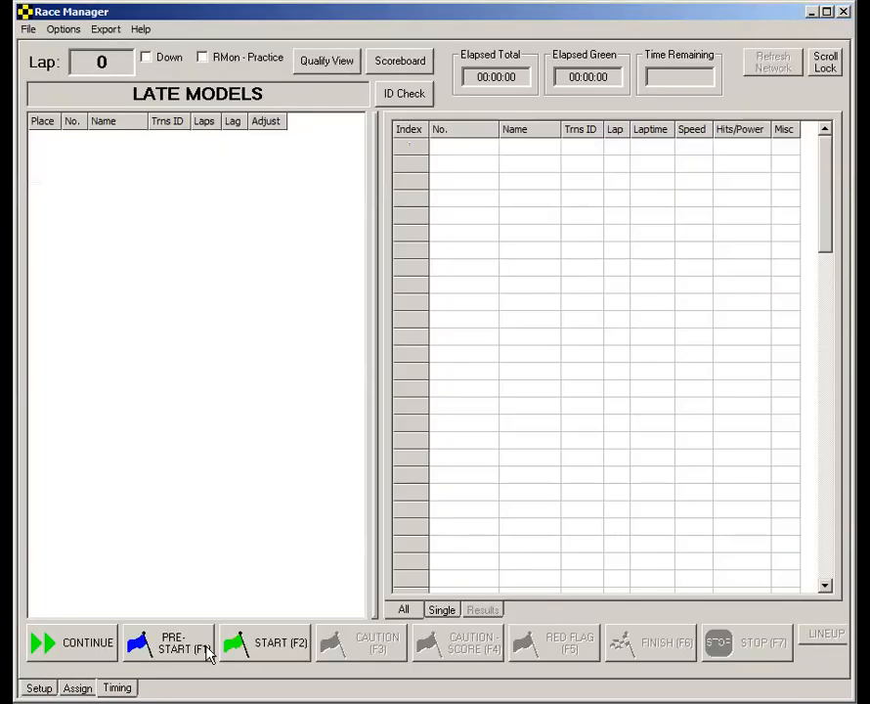
pyautogui.click(288, 651)
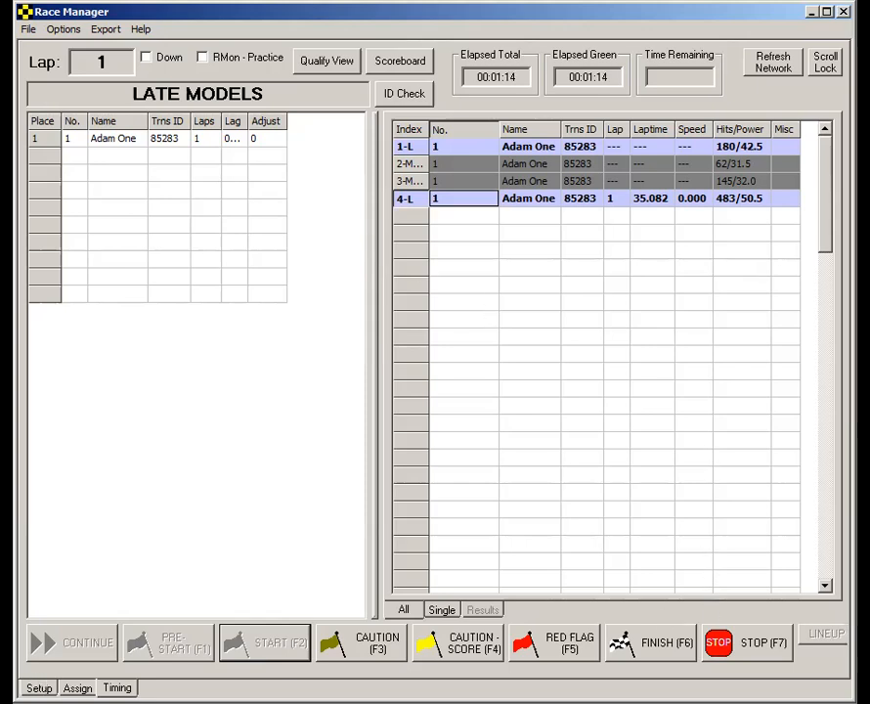
# Reset the minimum power to 0 dB in the setup while the session is running.
pyautogui.click(39, 687)
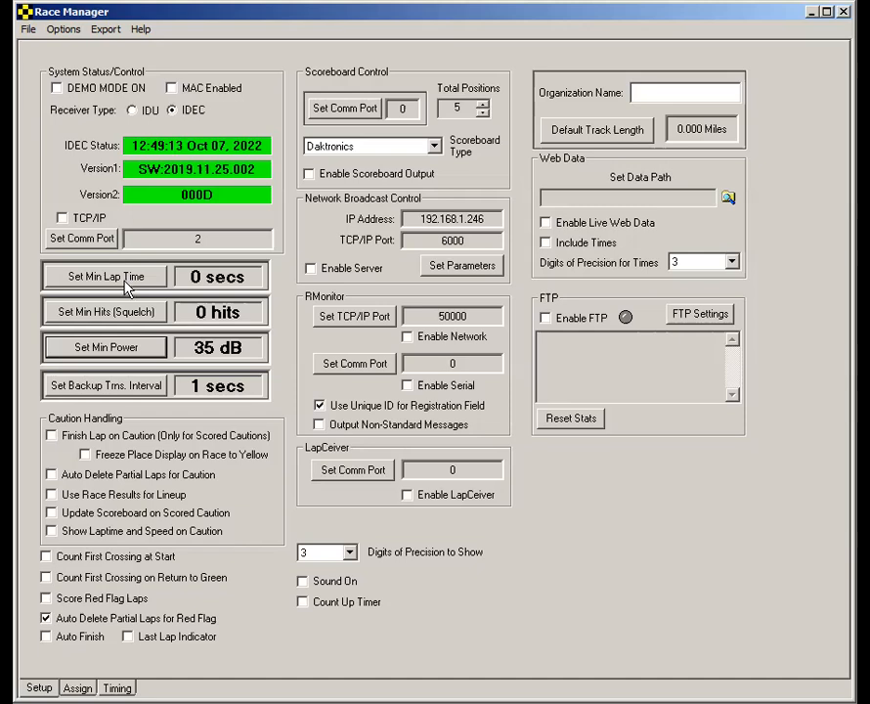
pyautogui.click(107, 347)
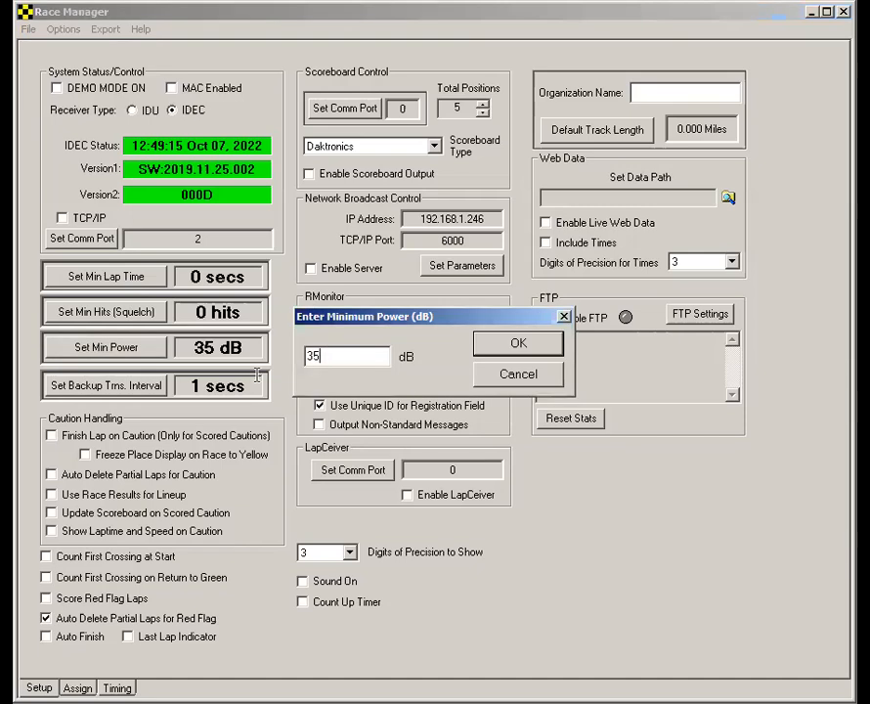
pyautogui.write('0')
pyautogui.click(519, 348)
pyautogui.click(143, 314)
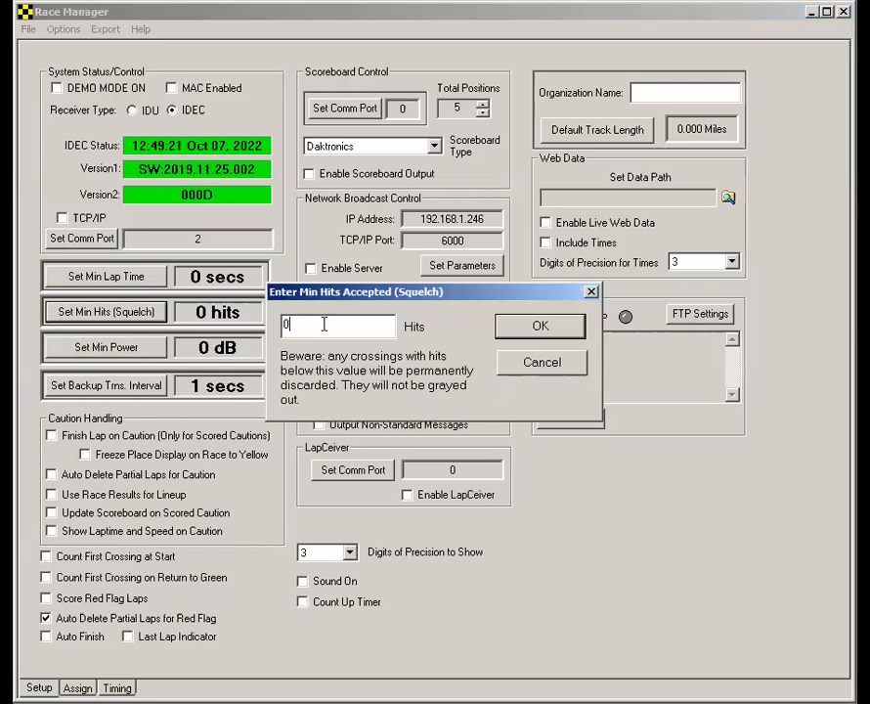
pyautogui.moveTo(298, 331); pyautogui.dragTo(279, 342)
pyautogui.write('100')
pyautogui.moveTo(323, 323); pyautogui.dragTo(283, 325)
pyautogui.write('5')
pyautogui.click(533, 371)
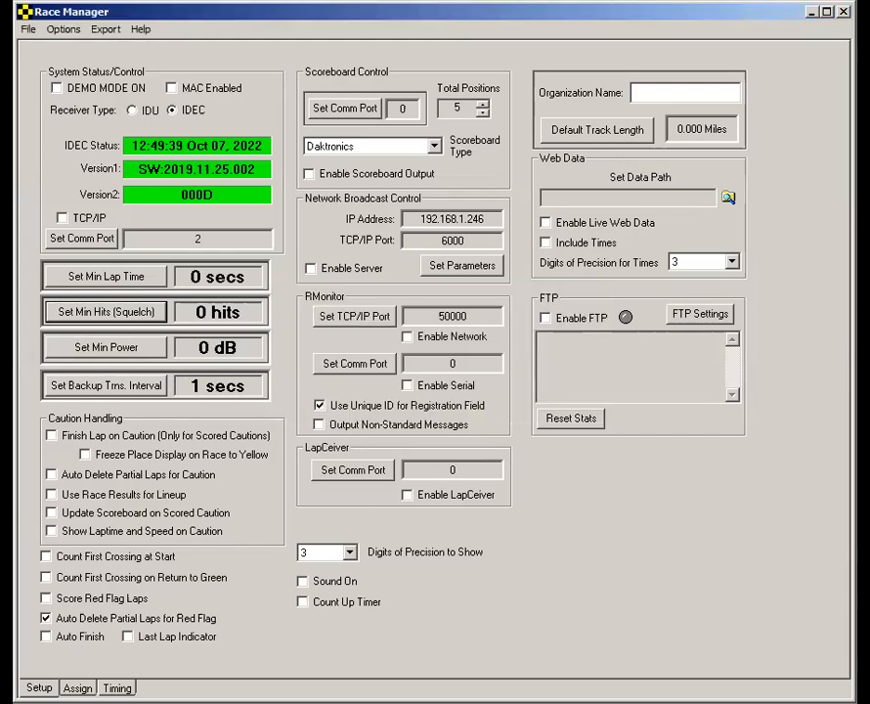
# Return to the running session's timing view to examine the hits and power of each crossing.
pyautogui.click(117, 687)
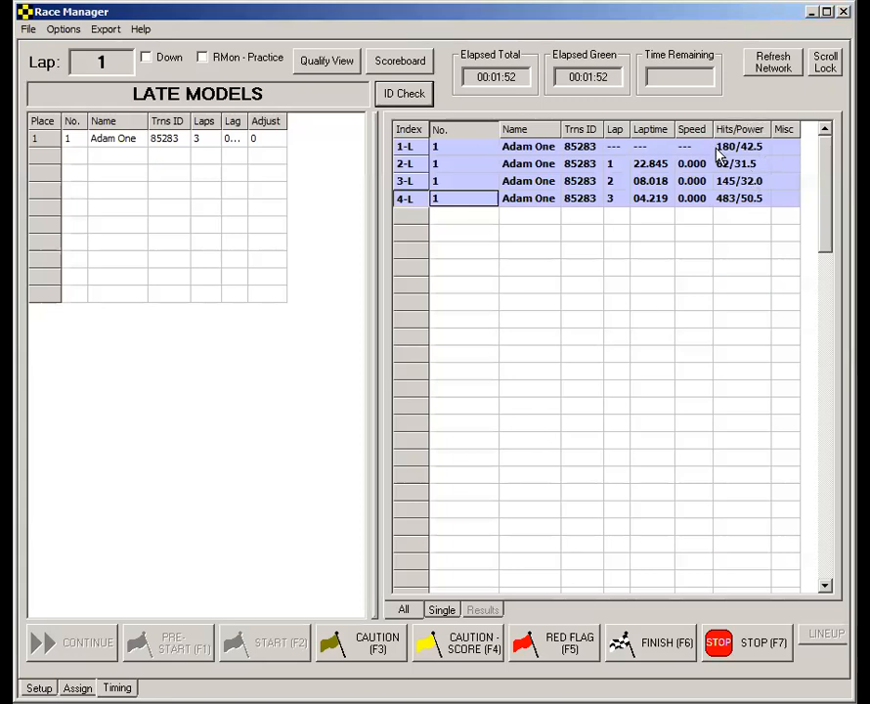